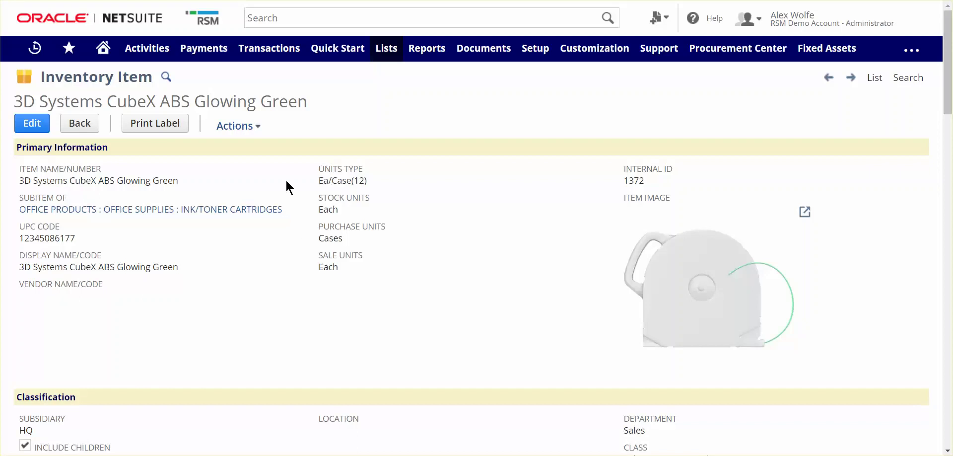
- Open the 3D Systems CubeX ABS Glowing Green inventory item for editing and check the available sale units
click(32, 123)
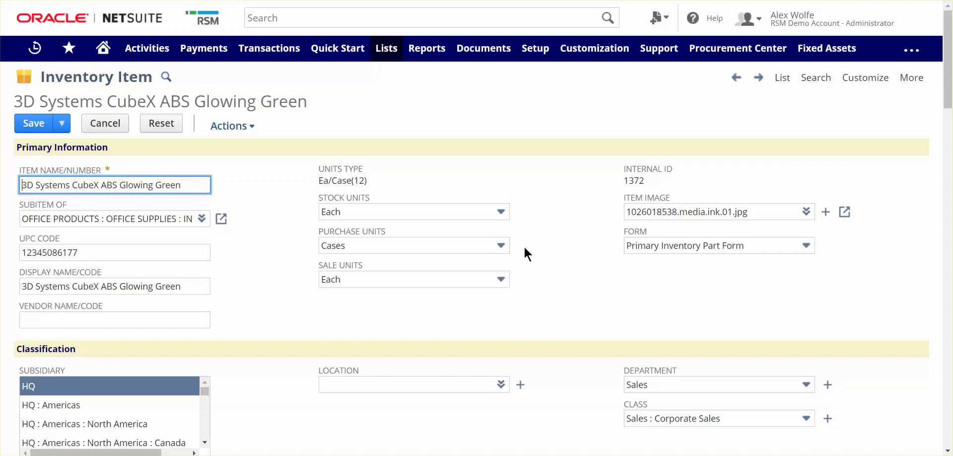
click(502, 279)
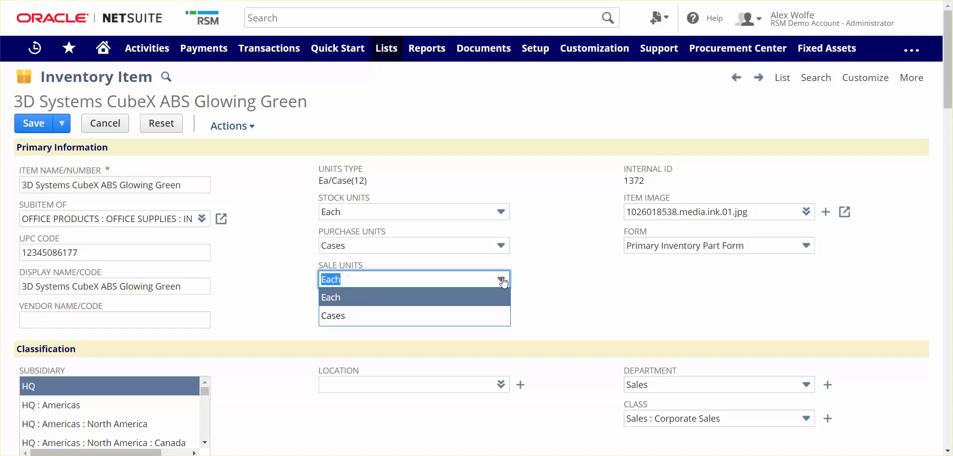
click(586, 271)
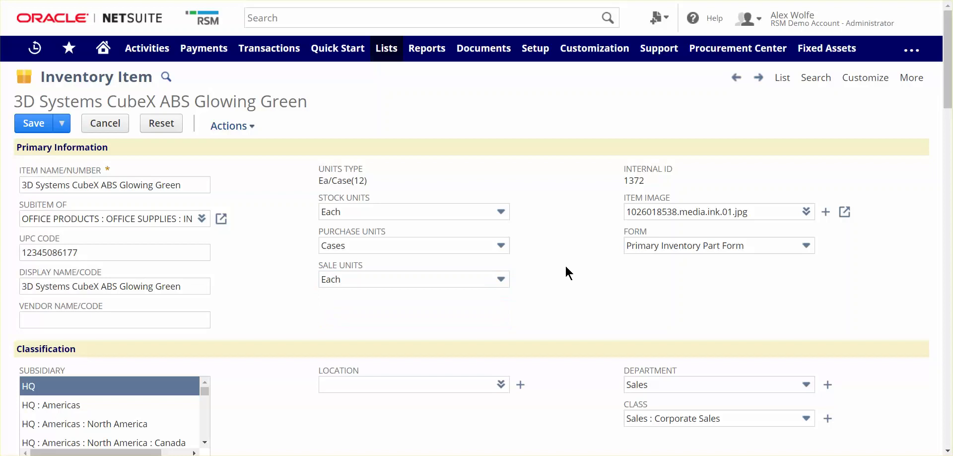
- Review the item's cost details and inventory management settings, keeping Reorder Point as the replenishment method
scroll(328, 266, down, 3)
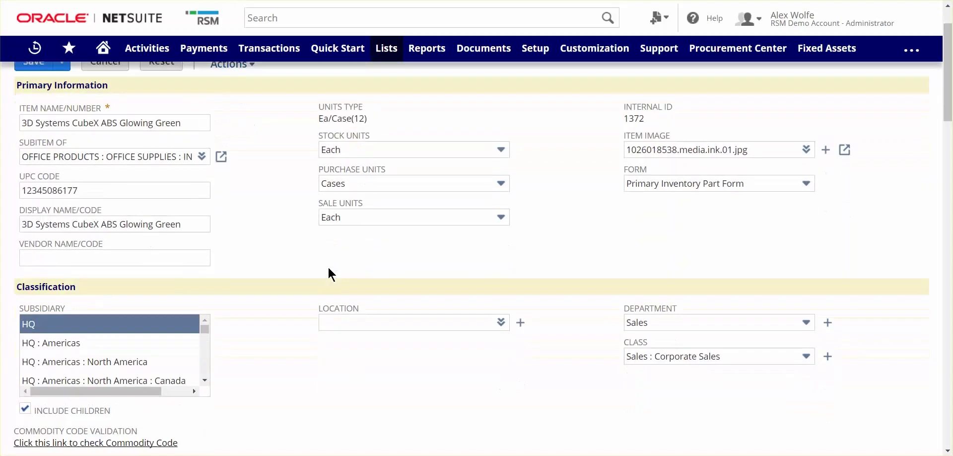
scroll(295, 272, down, 4)
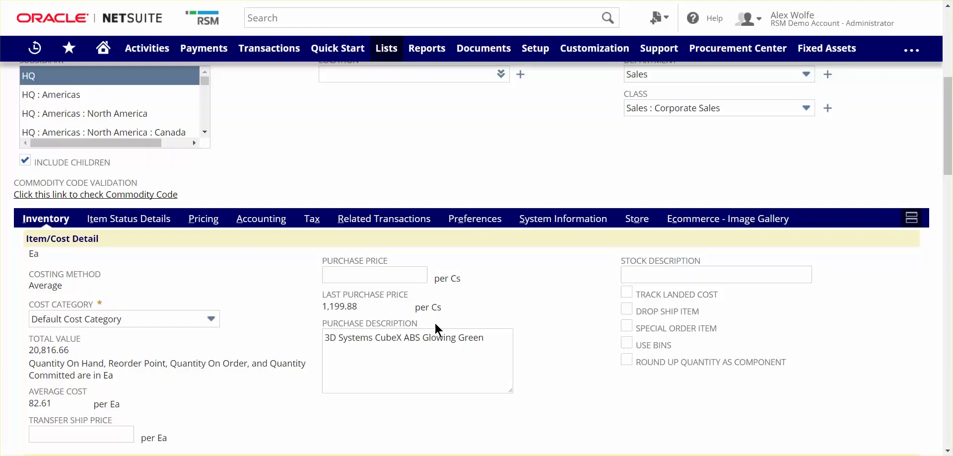
scroll(253, 306, down, 2)
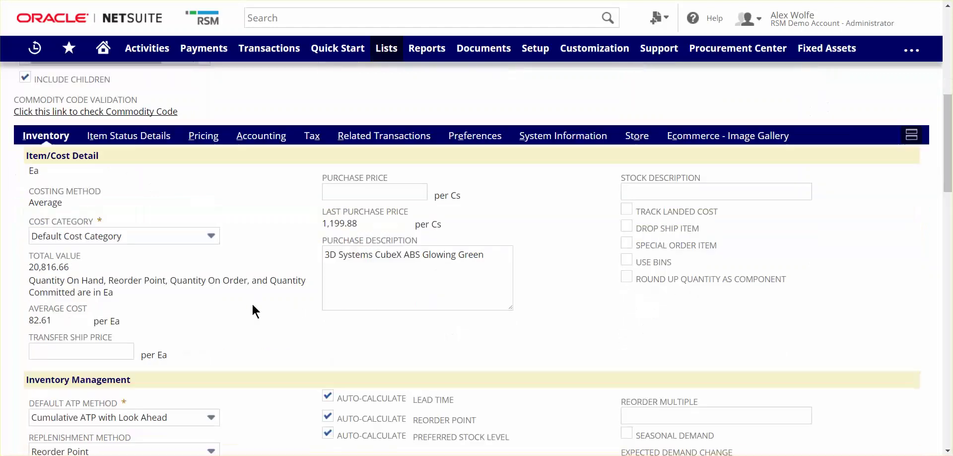
scroll(252, 306, down, 4)
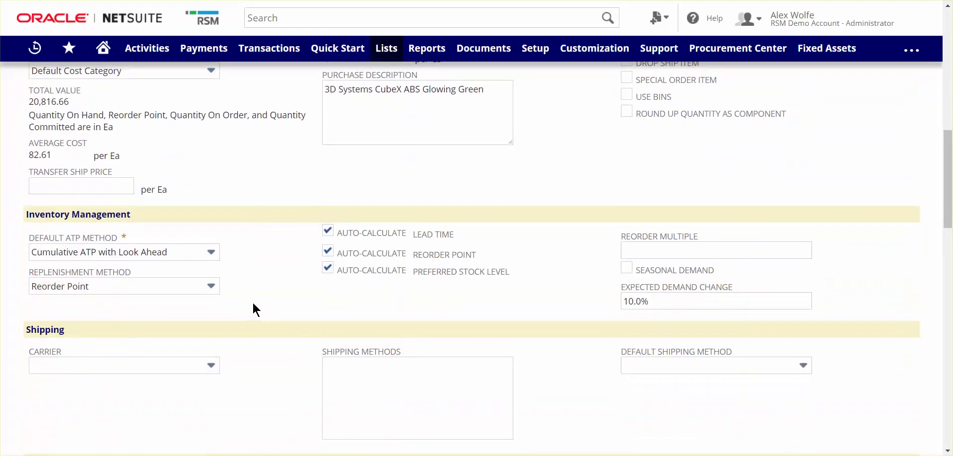
click(211, 288)
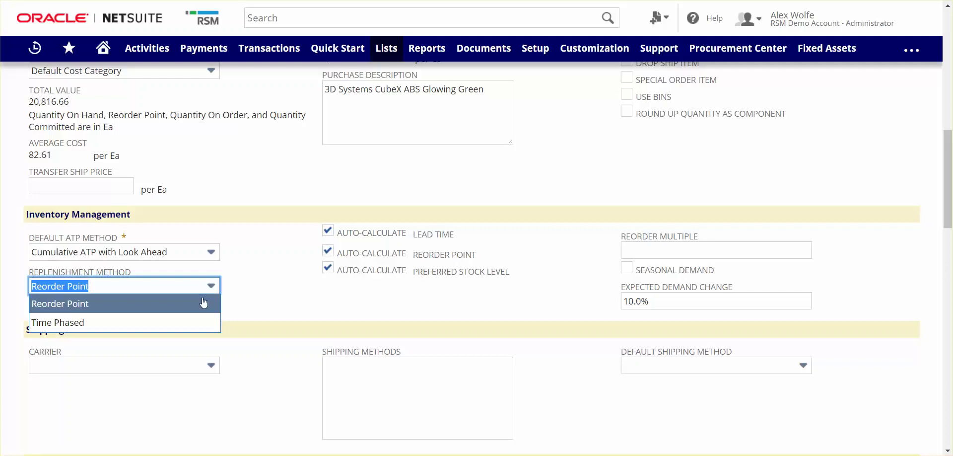
click(203, 303)
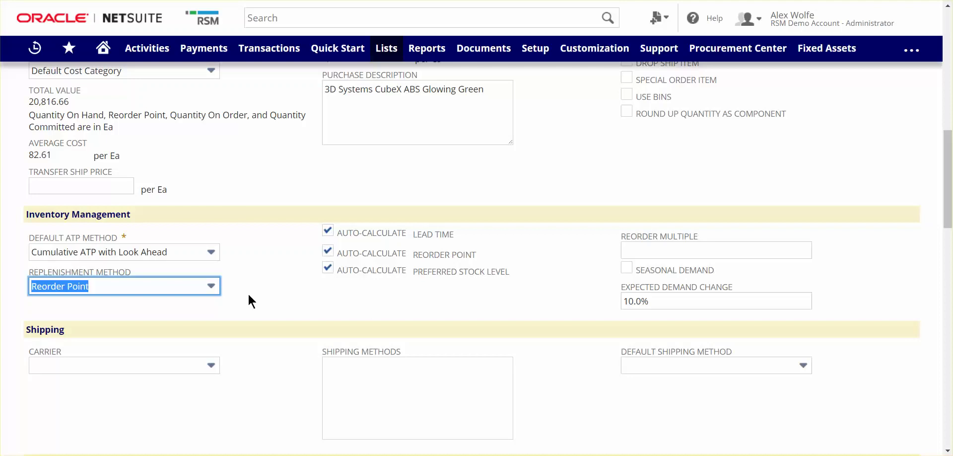
- Review the item's price levels in USD, AUD and CAD, and its assigned accounting accounts
scroll(276, 300, up, 4)
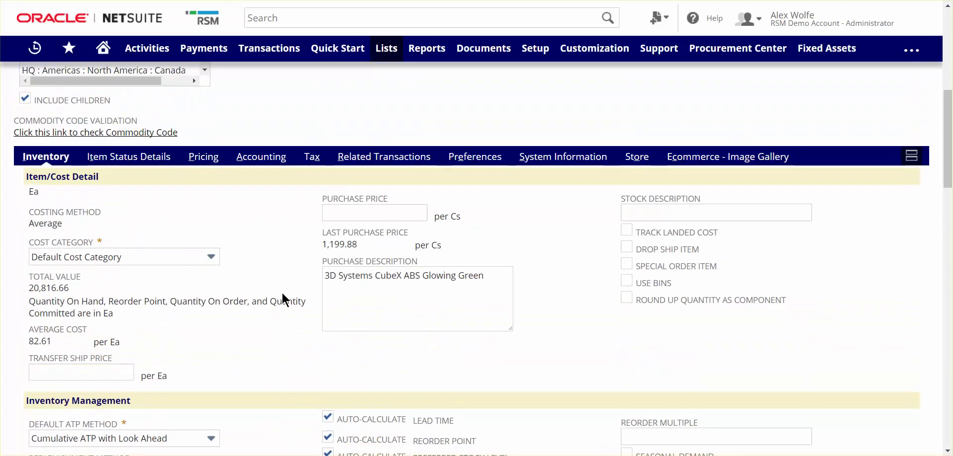
click(209, 158)
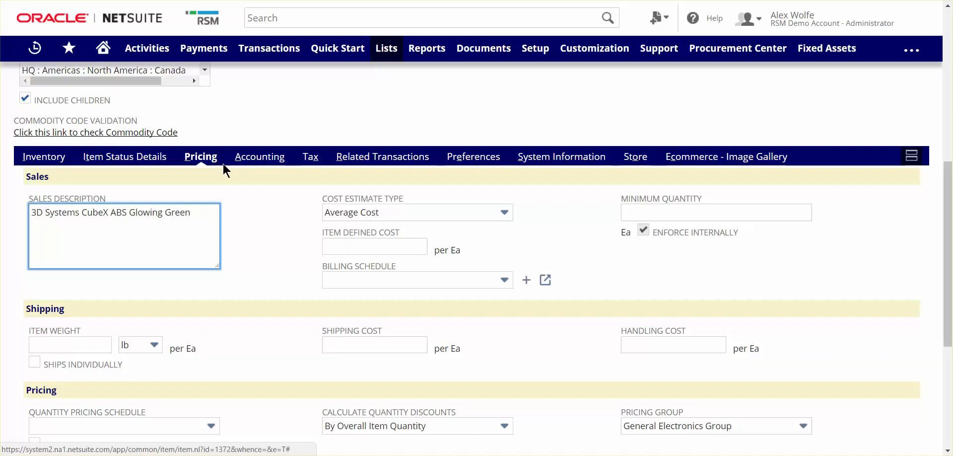
scroll(276, 206, down, 5)
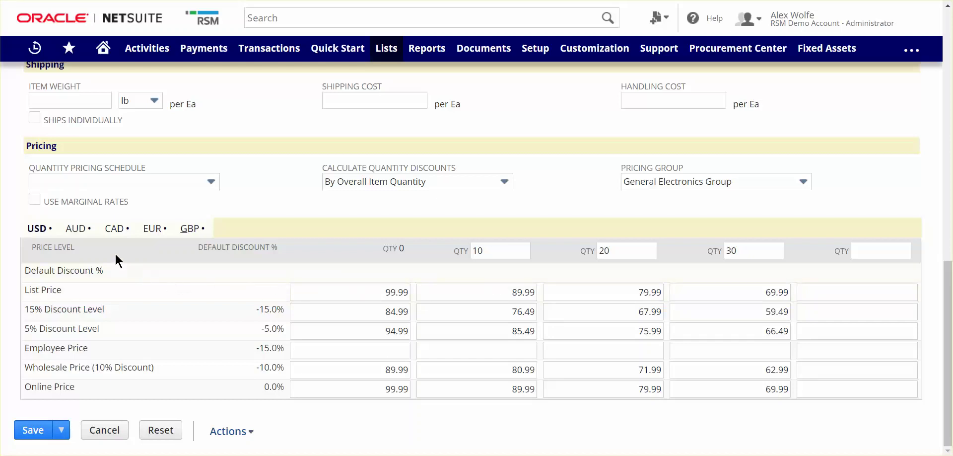
click(78, 230)
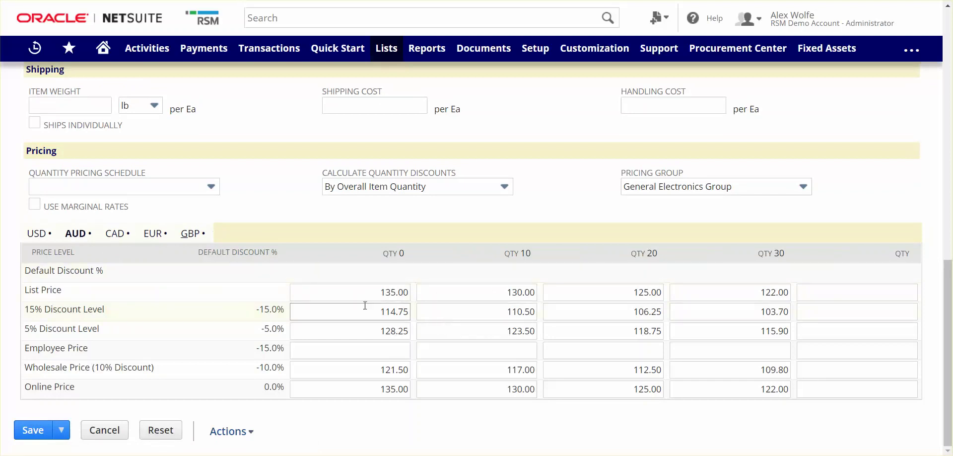
click(117, 235)
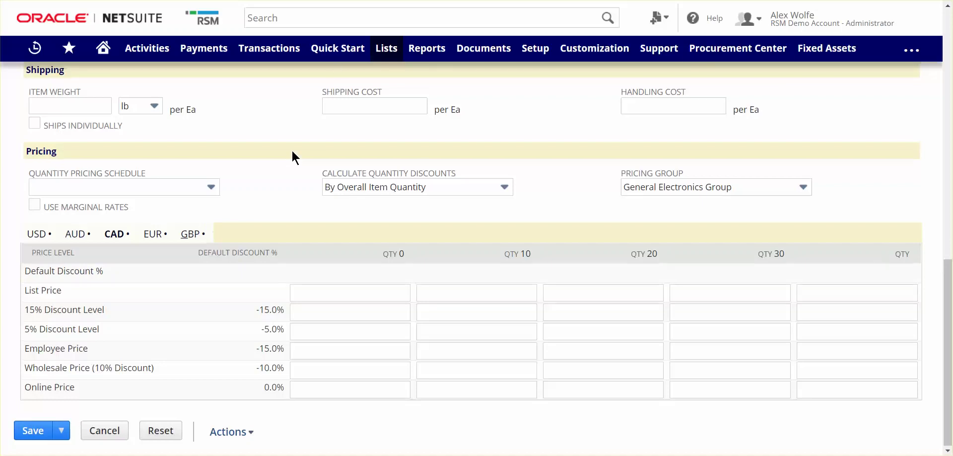
scroll(293, 152, up, 5)
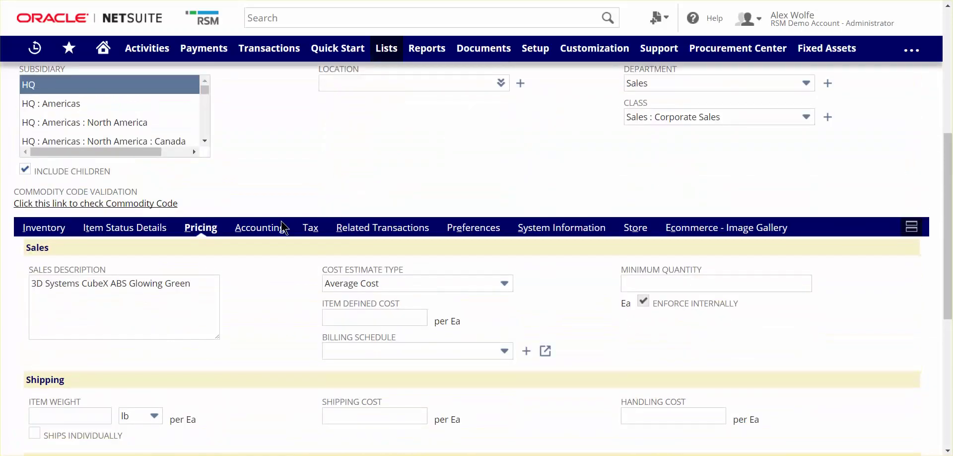
click(274, 227)
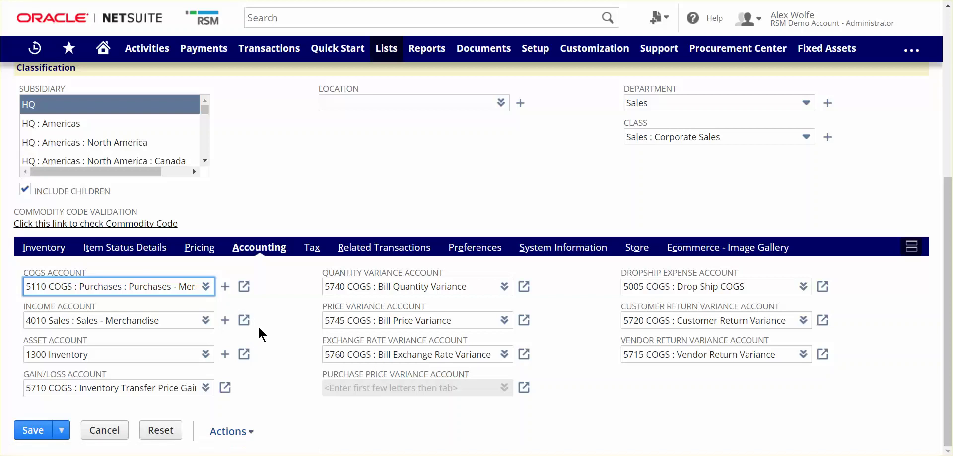
- Display the item's related transactions and sort them by type in descending order
click(378, 247)
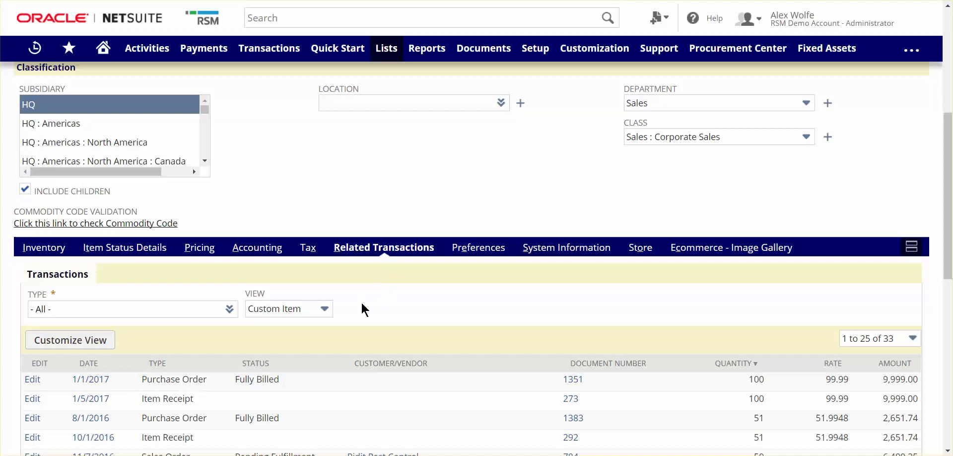
click(172, 366)
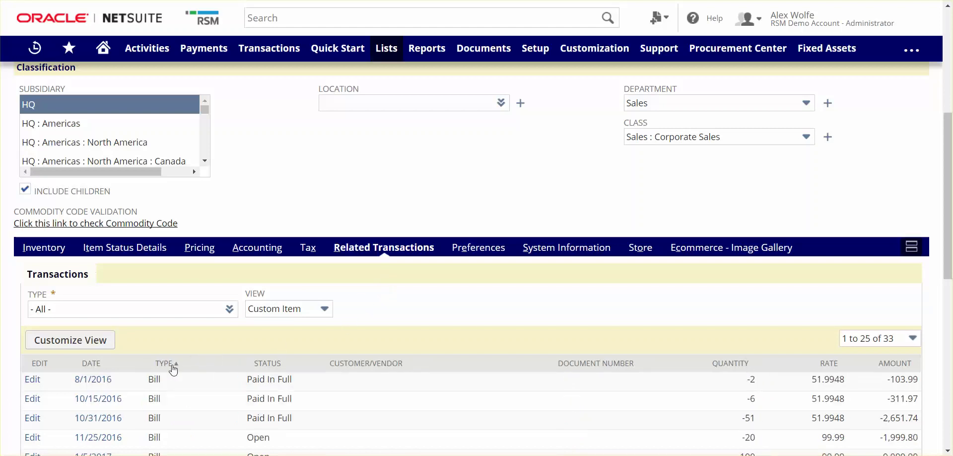
click(172, 366)
click(179, 312)
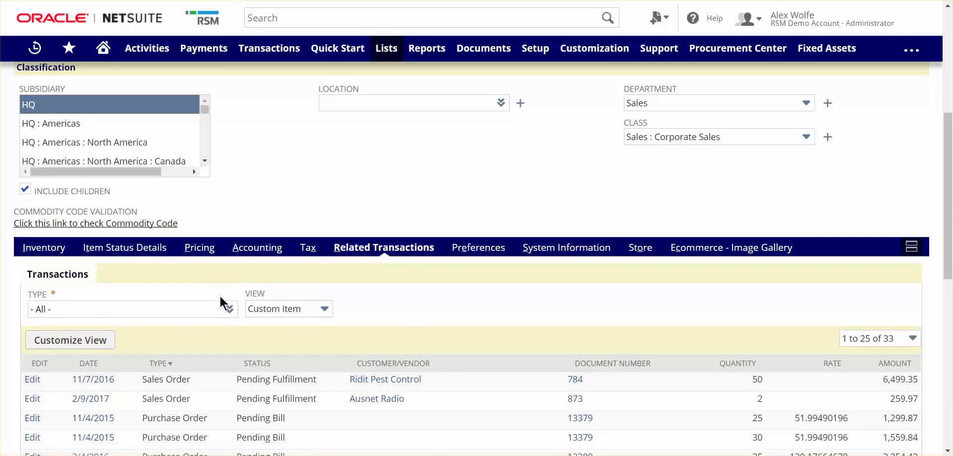
- Filter the item's related transactions to the Invoice type and check the view options for the list
click(230, 309)
scroll(148, 210, down, 10)
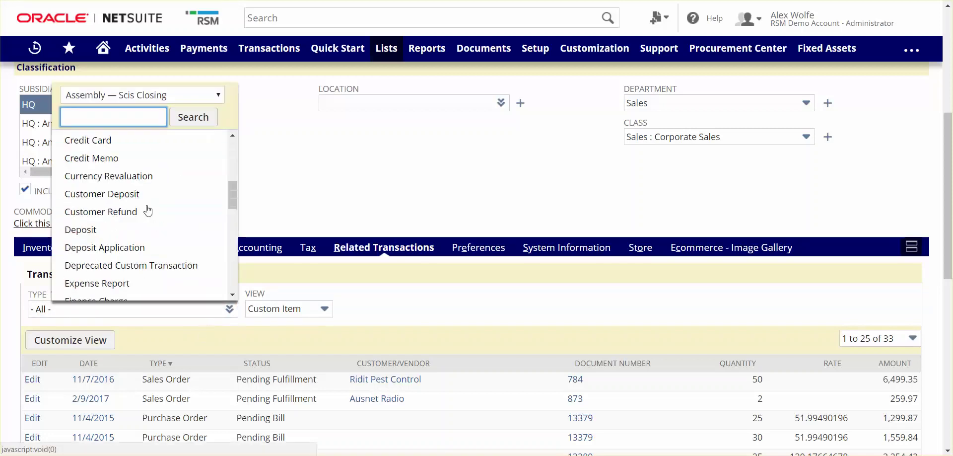
click(134, 208)
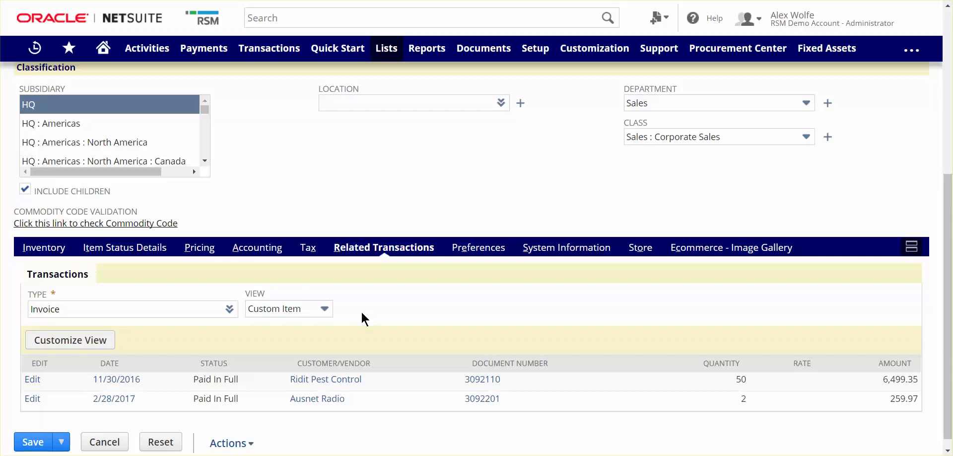
click(327, 309)
click(268, 323)
- Review the item's web store display name and descriptions, and its e-commerce image gallery fields
click(636, 247)
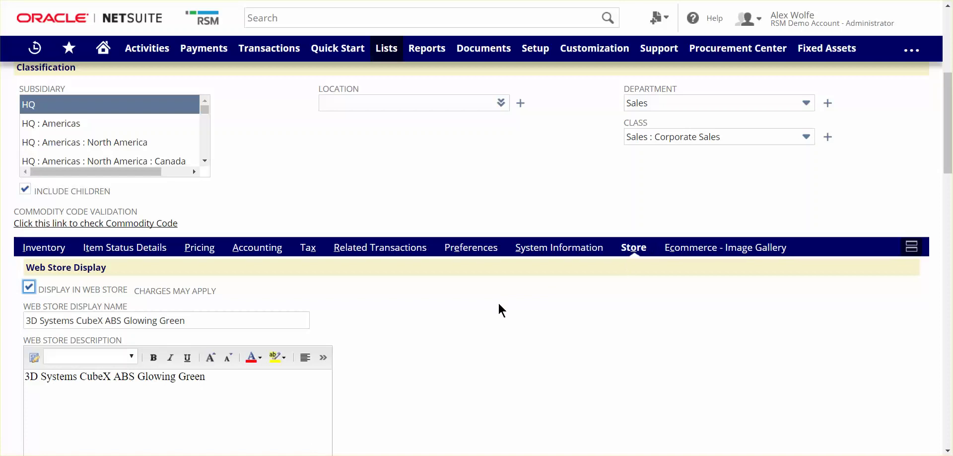
scroll(416, 292, down, 1)
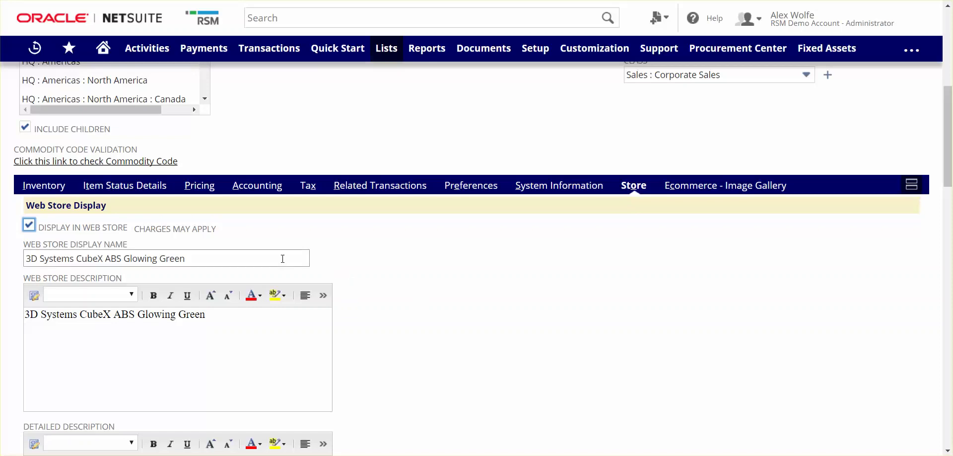
scroll(214, 258, down, 2)
scroll(215, 259, down, 2)
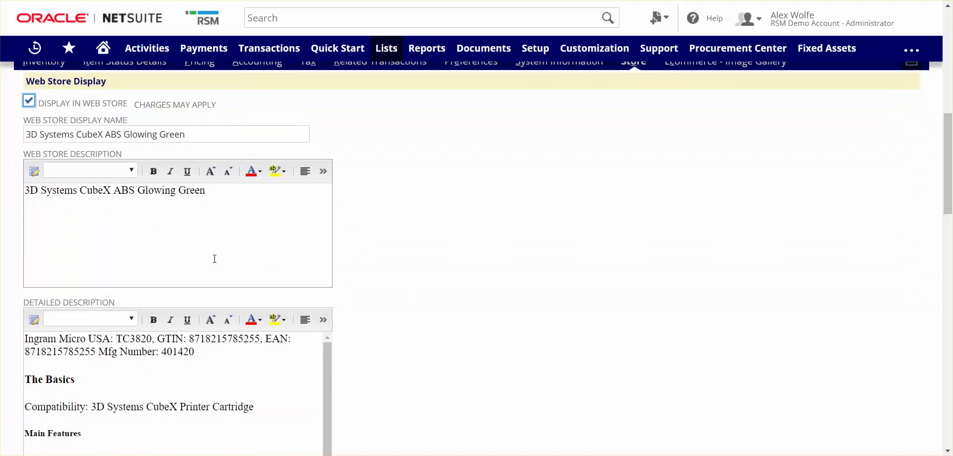
scroll(362, 260, down, 2)
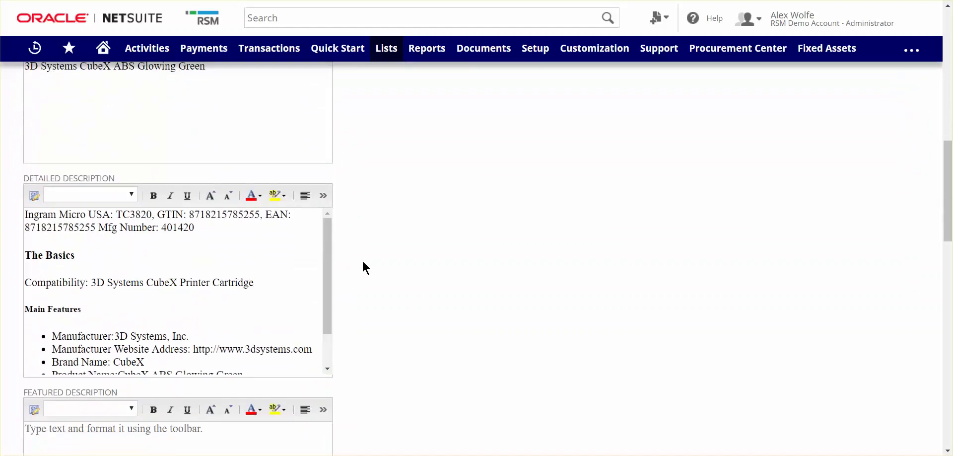
scroll(364, 263, up, 5)
click(688, 247)
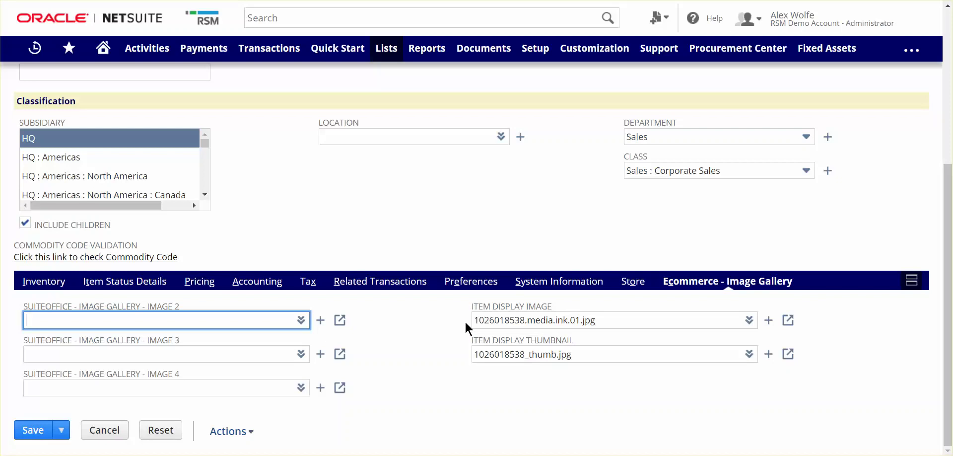
click(409, 327)
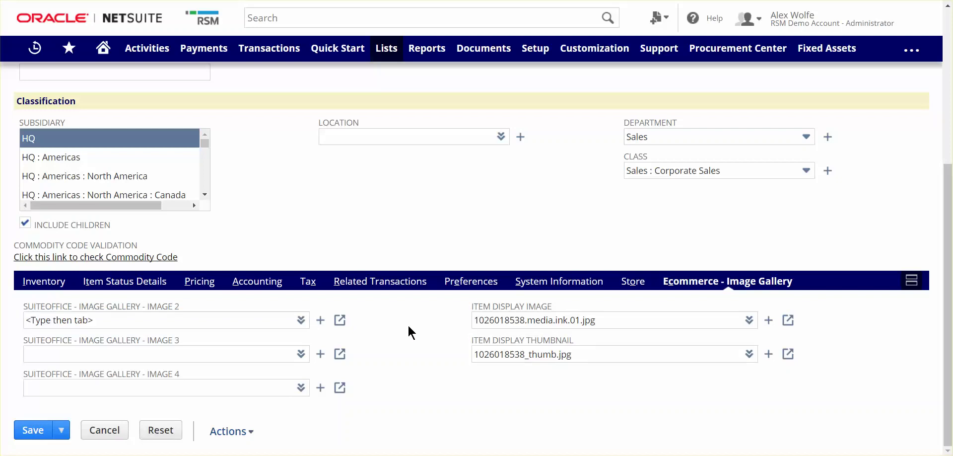